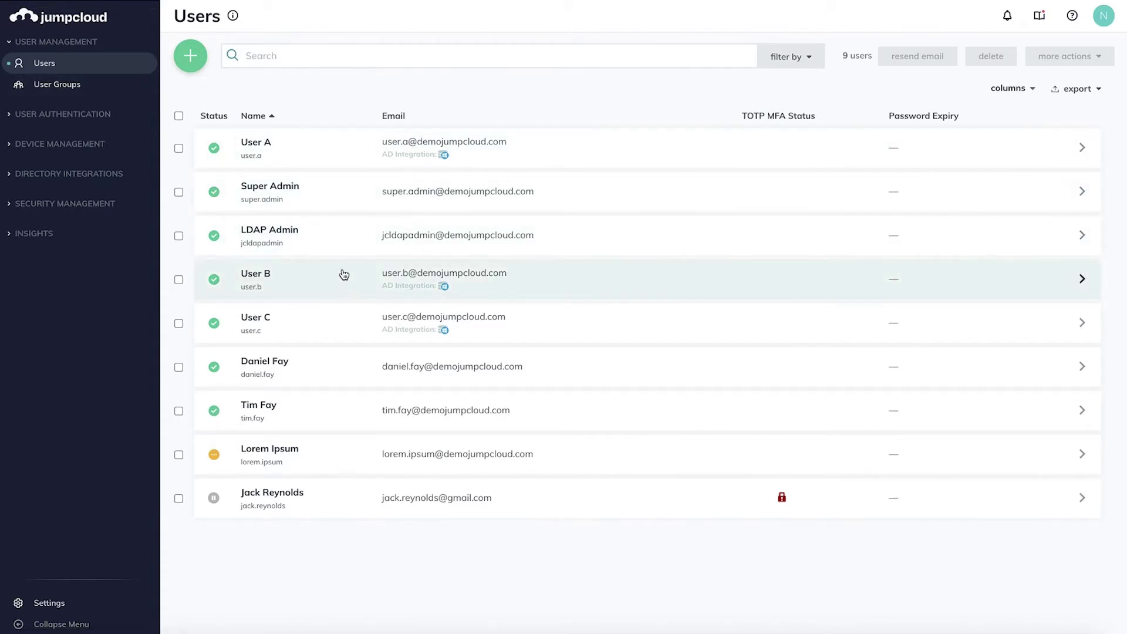
- Choose Manual user entry from the green + menu to open a blank New User form
click(193, 61)
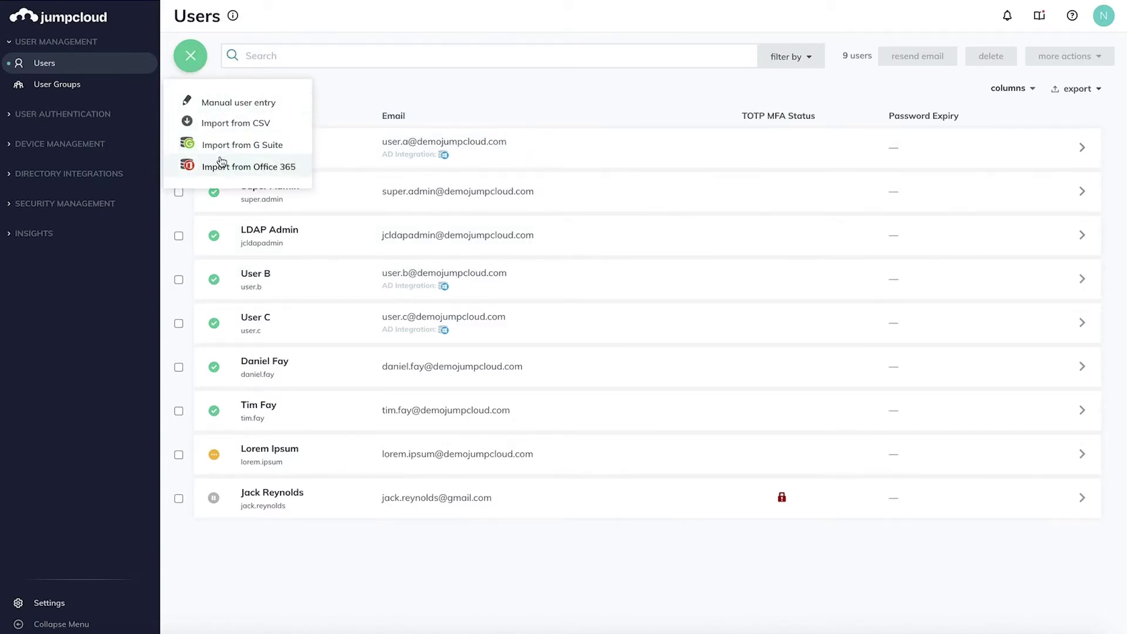
click(234, 106)
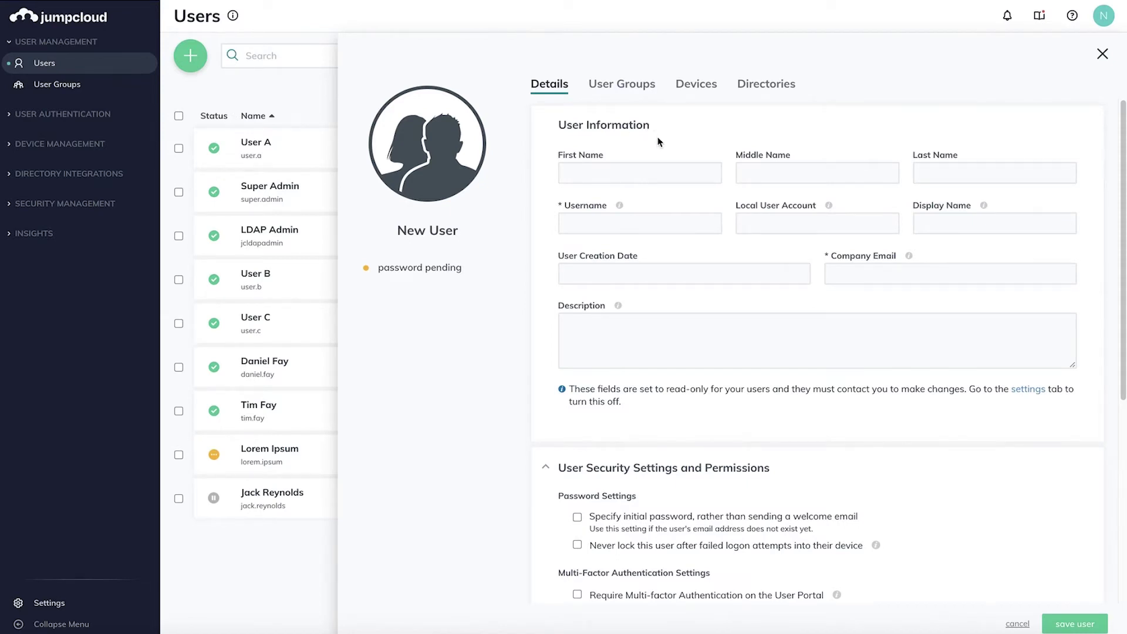
- Enter the user's first and last name, username and local account, and accept the suggested company e-mail
click(654, 173)
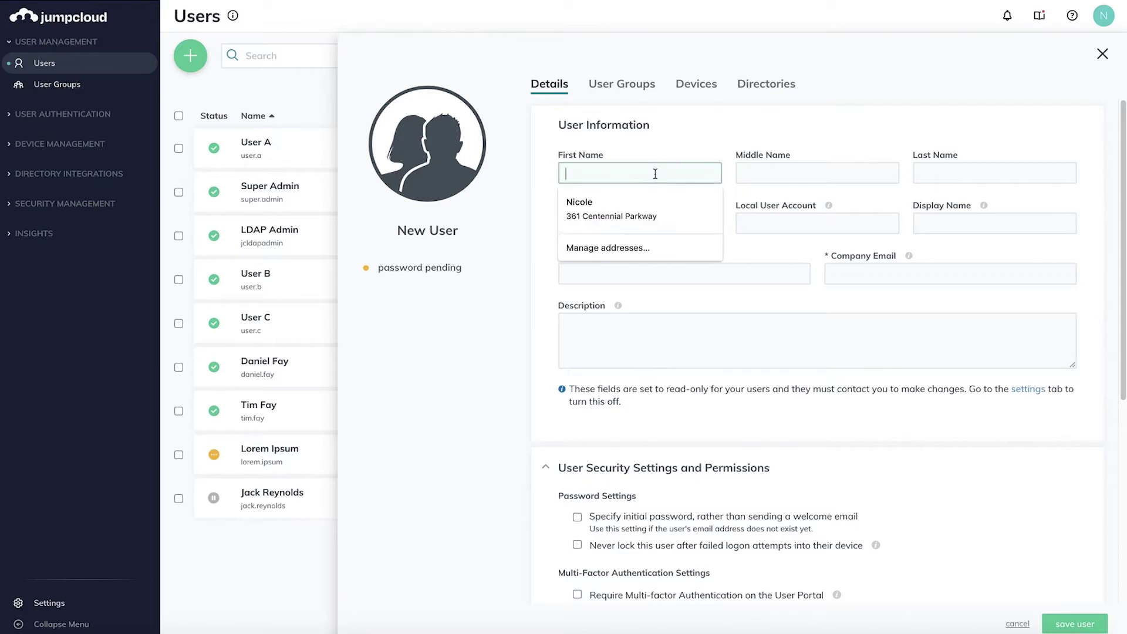
key(Tab)
key(Tab)
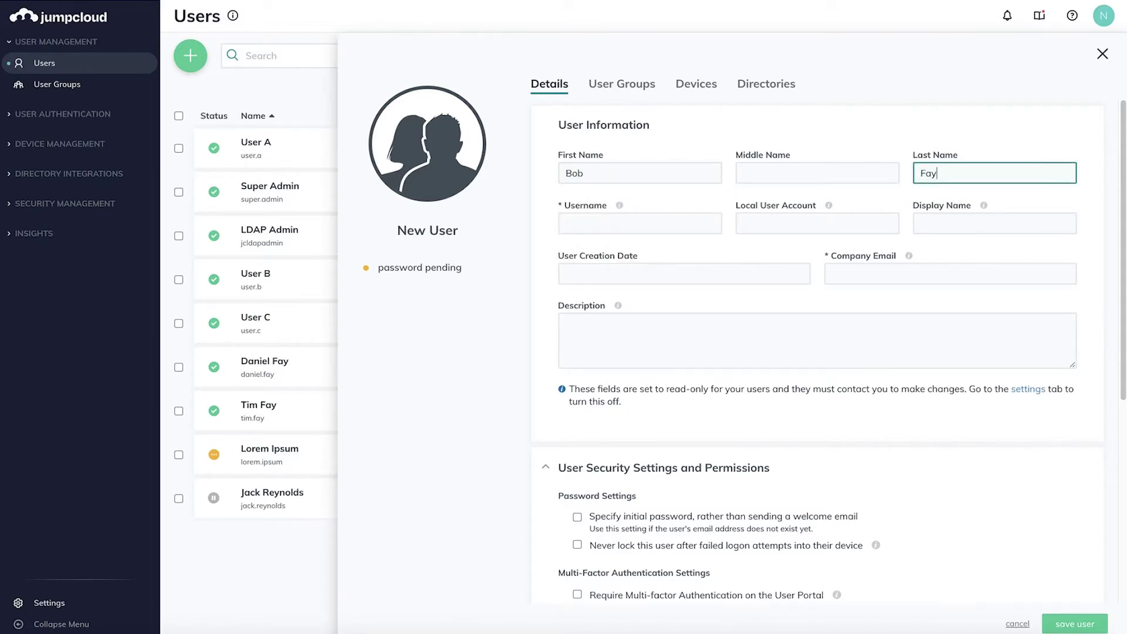
key(Tab)
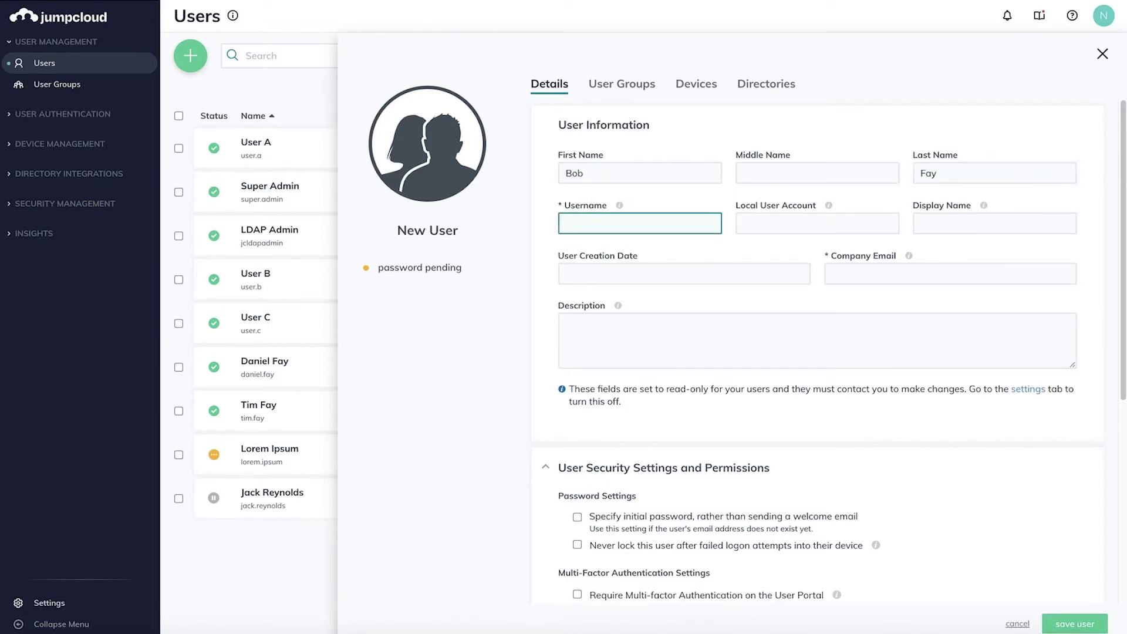
text(bobbyf)
key(Tab)
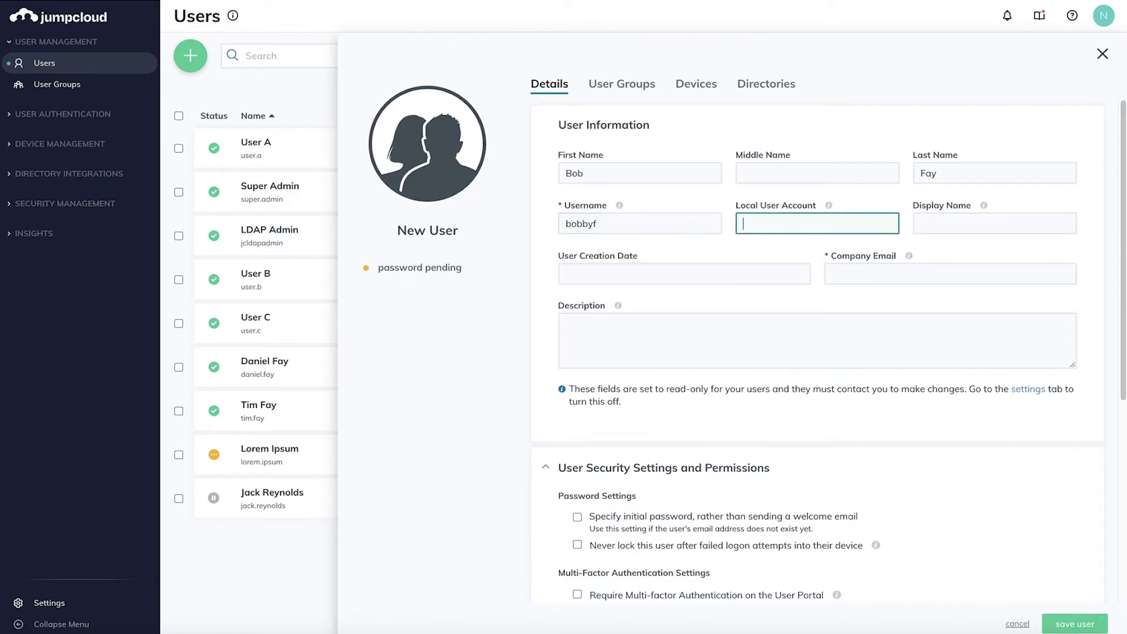
key(Tab)
key(Tab)
key(Tab)
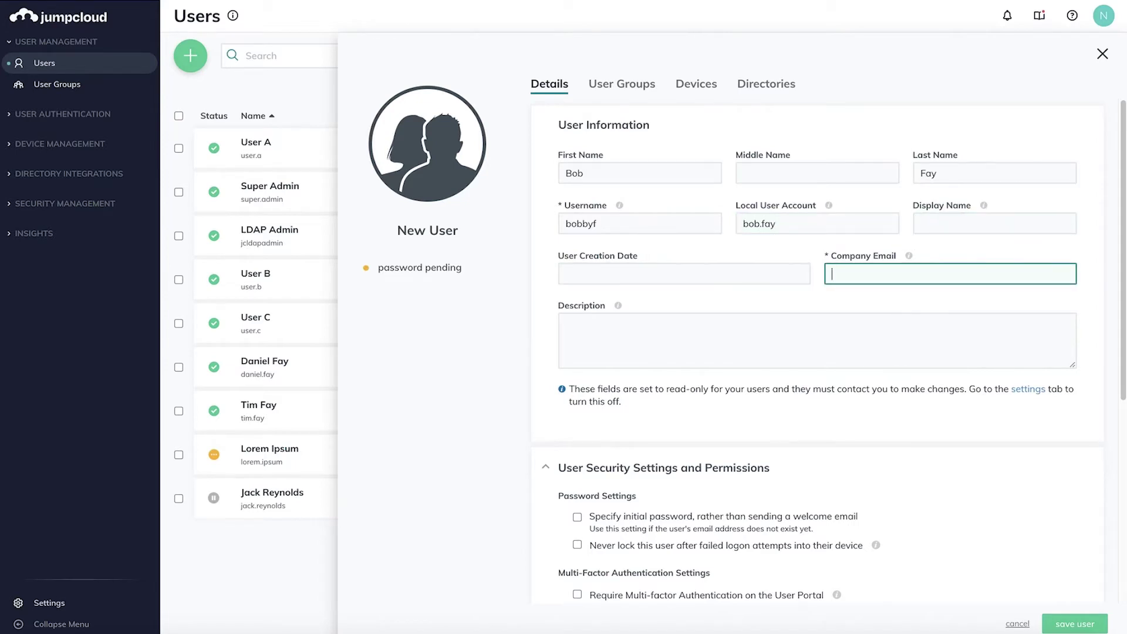
text(bobbyf)
key(Down)
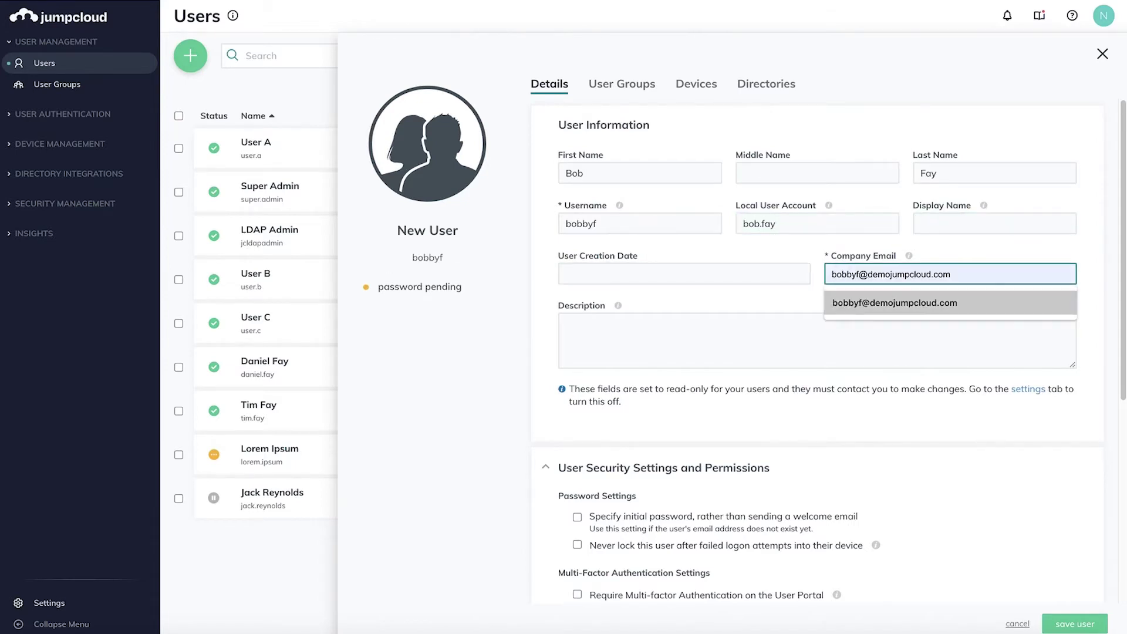
key(Return)
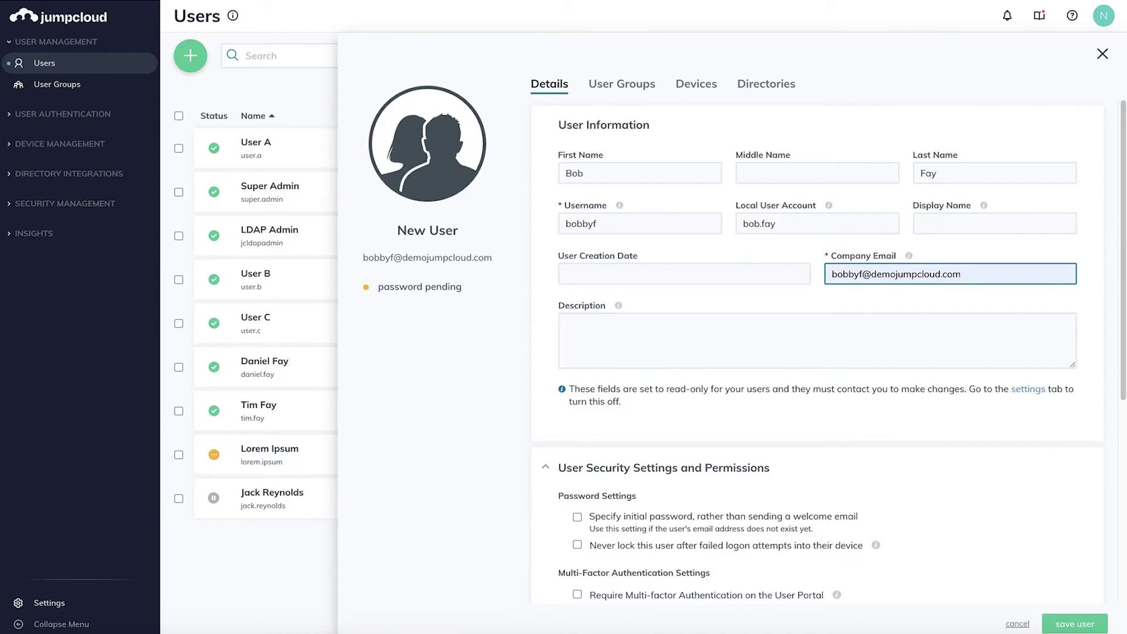
- Open and close the Local User Account explanation, then scroll down the form
click(793, 224)
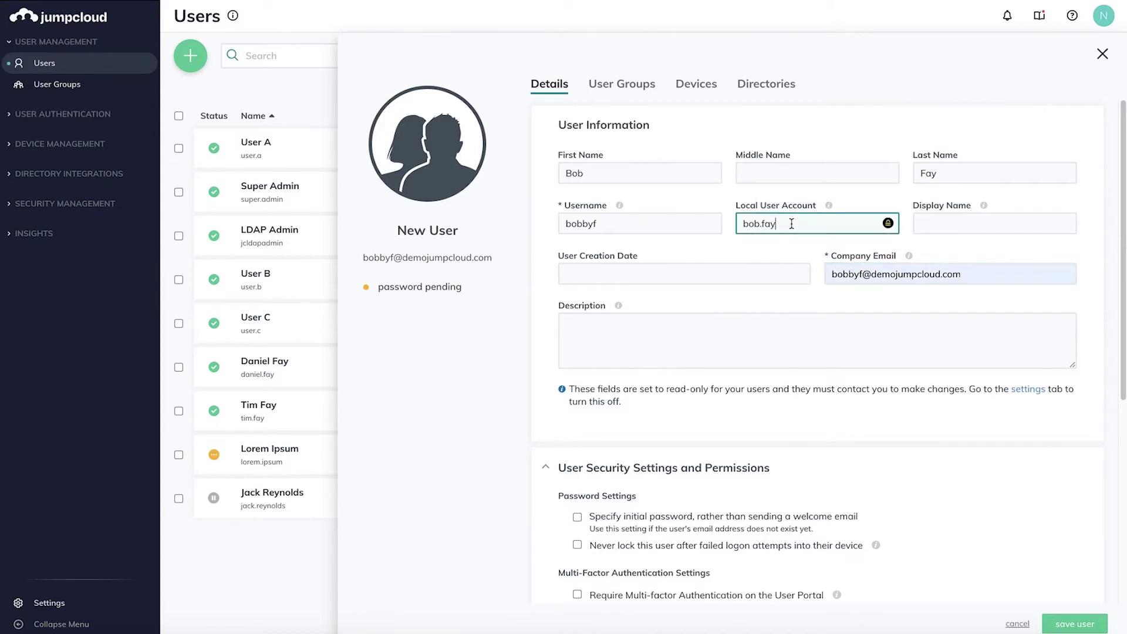
click(829, 206)
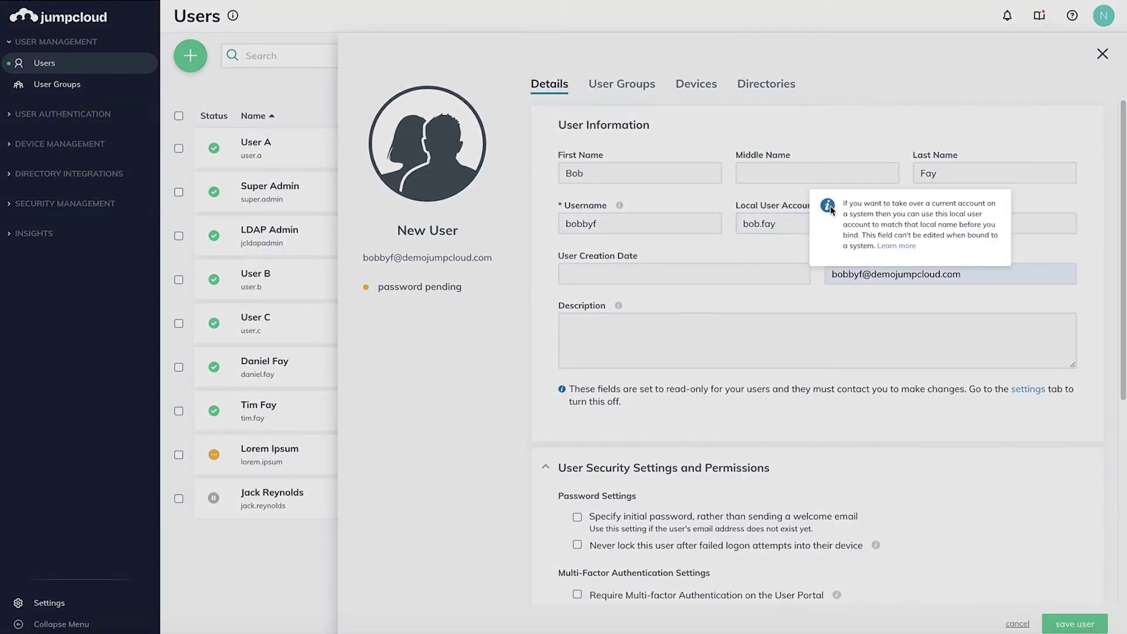
click(829, 205)
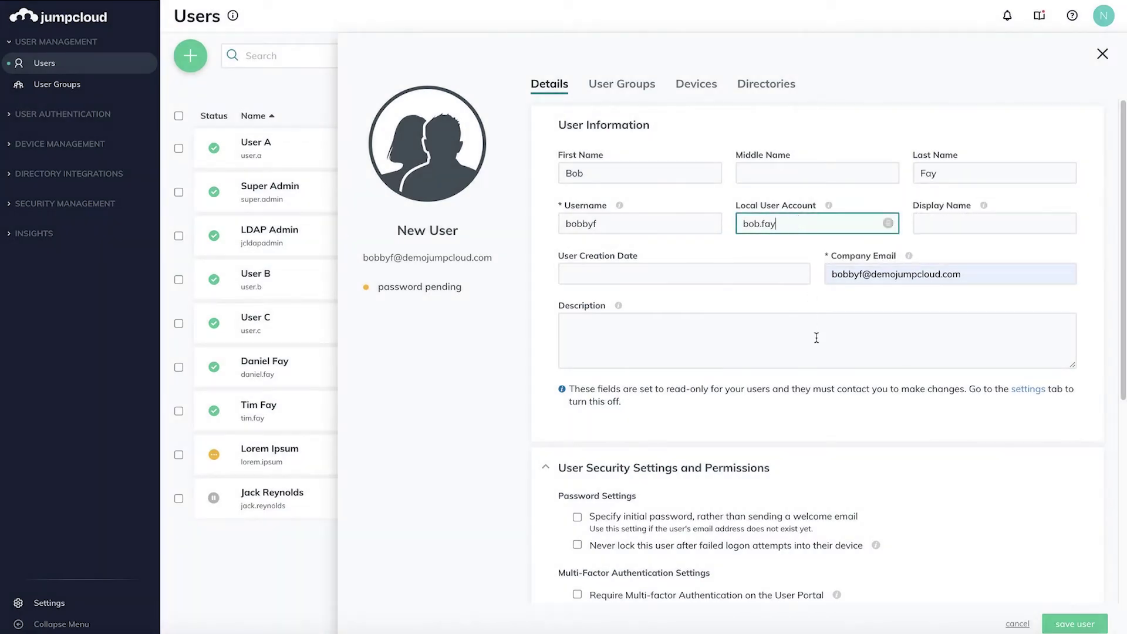
scroll(816, 334, down, 3)
- Expand Security Management in the sidebar and leave initial-password specification off so a welcome email is sent
scroll(816, 338, down, 2)
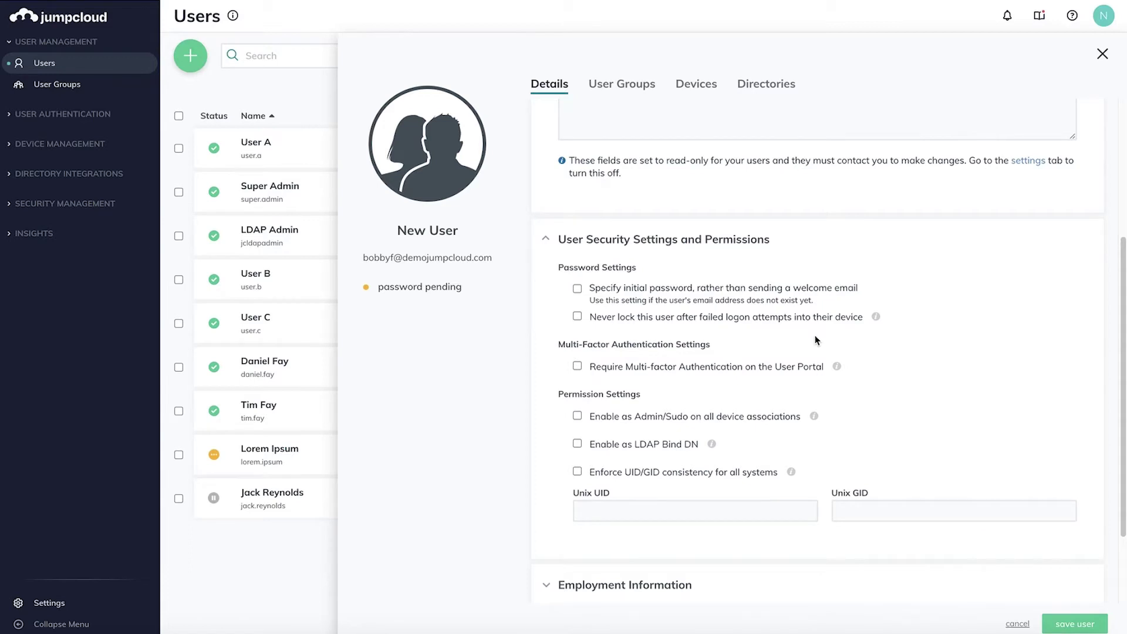
click(577, 289)
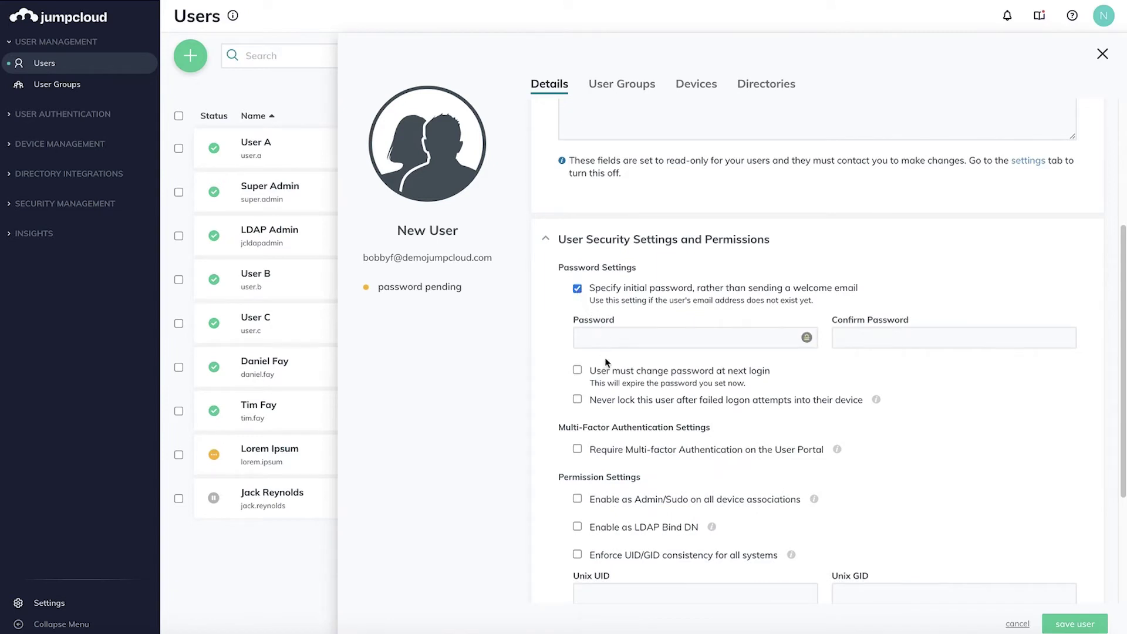
click(577, 372)
click(101, 205)
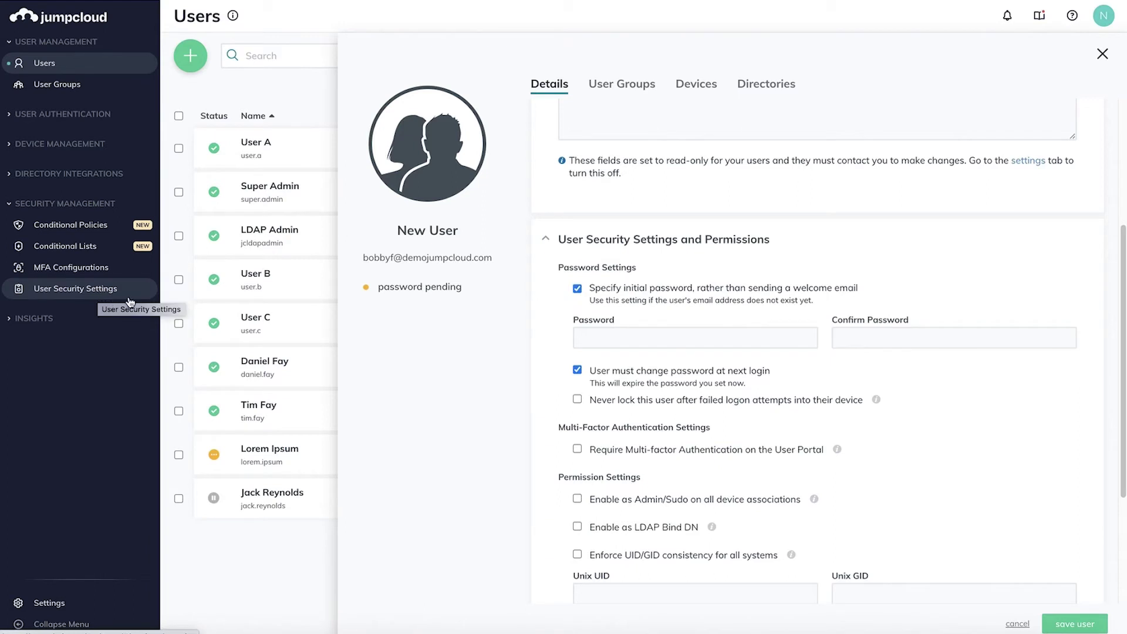
click(577, 288)
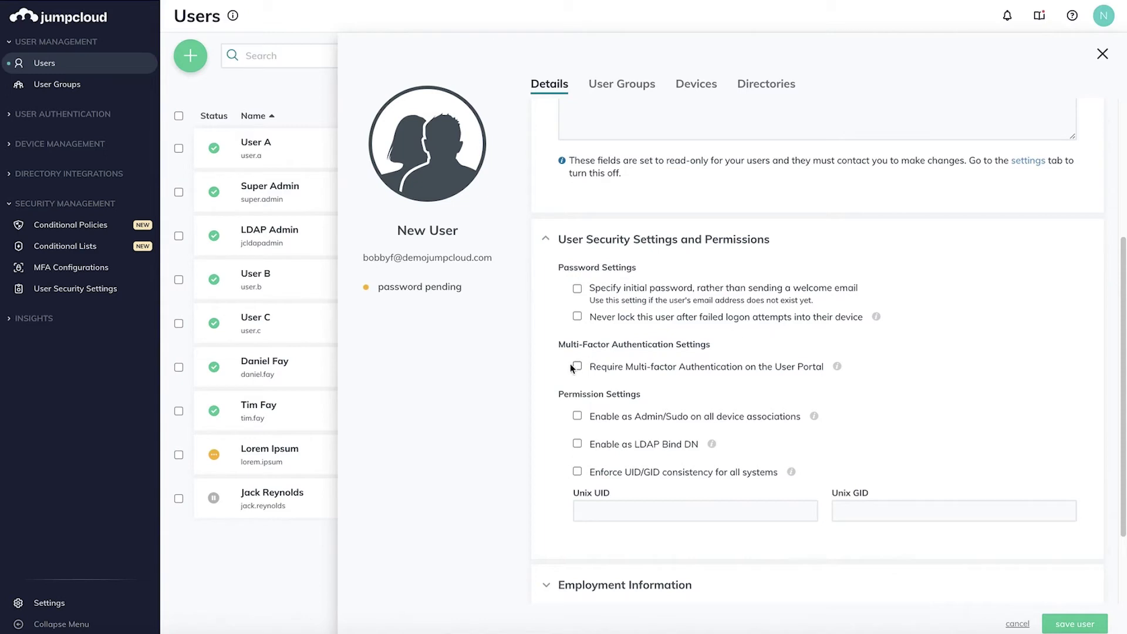
- Set the user to never be locked after failed logons, leaving User Portal MFA unchecked
click(578, 317)
mouse_move(877, 319)
click(578, 367)
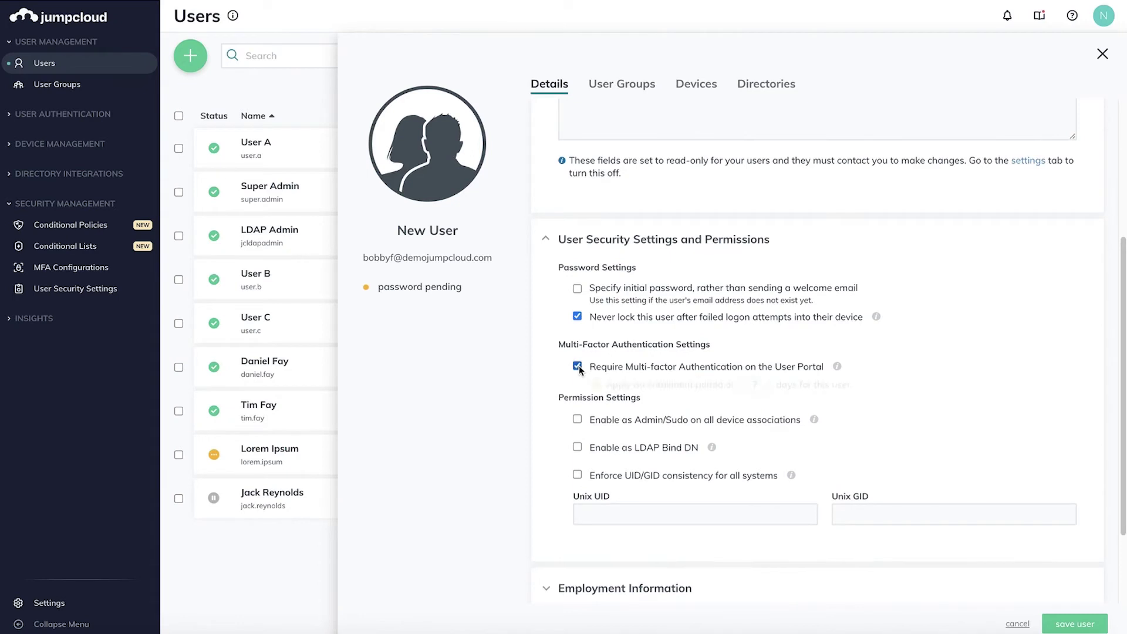
click(578, 367)
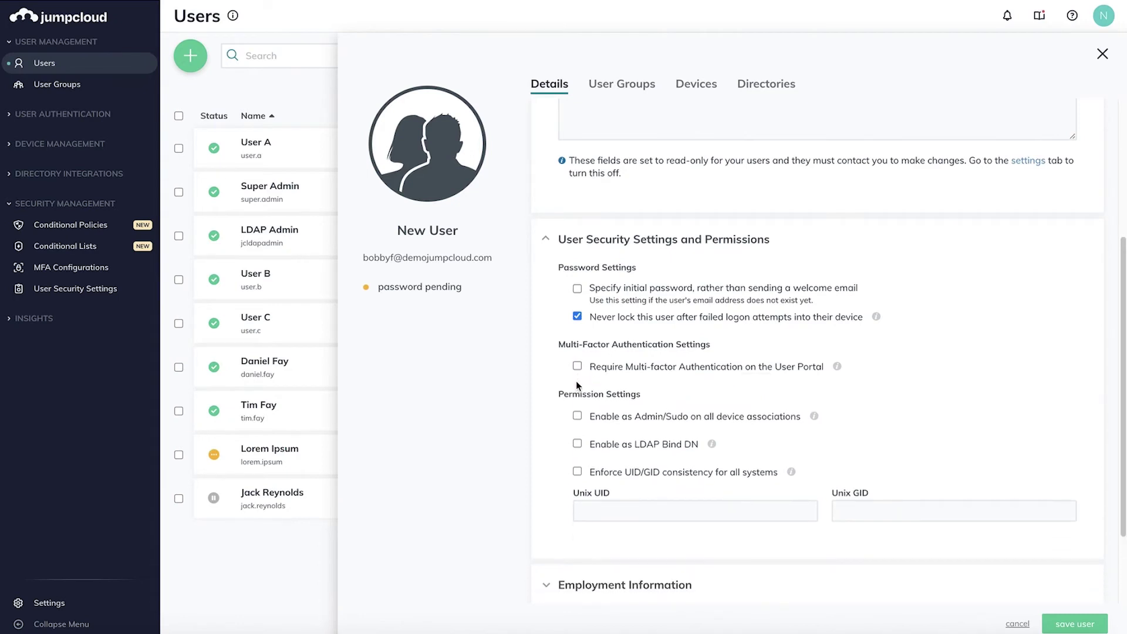
- Set Unix UID and GID to 5703 and save the new user
click(614, 511)
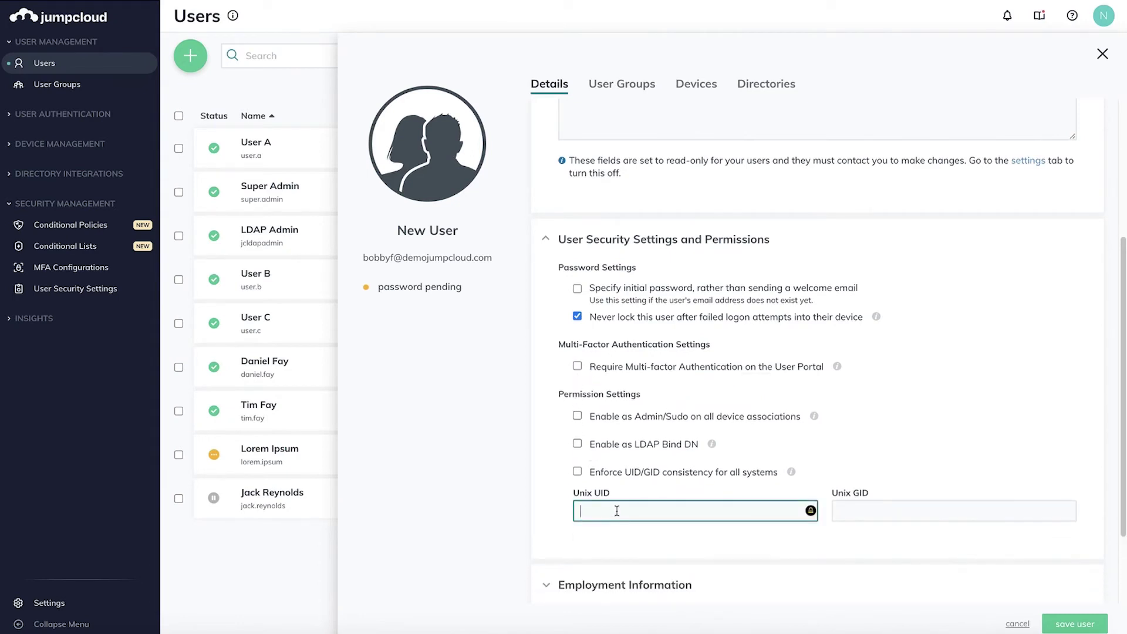
text(5703)
key(Tab)
text(5703)
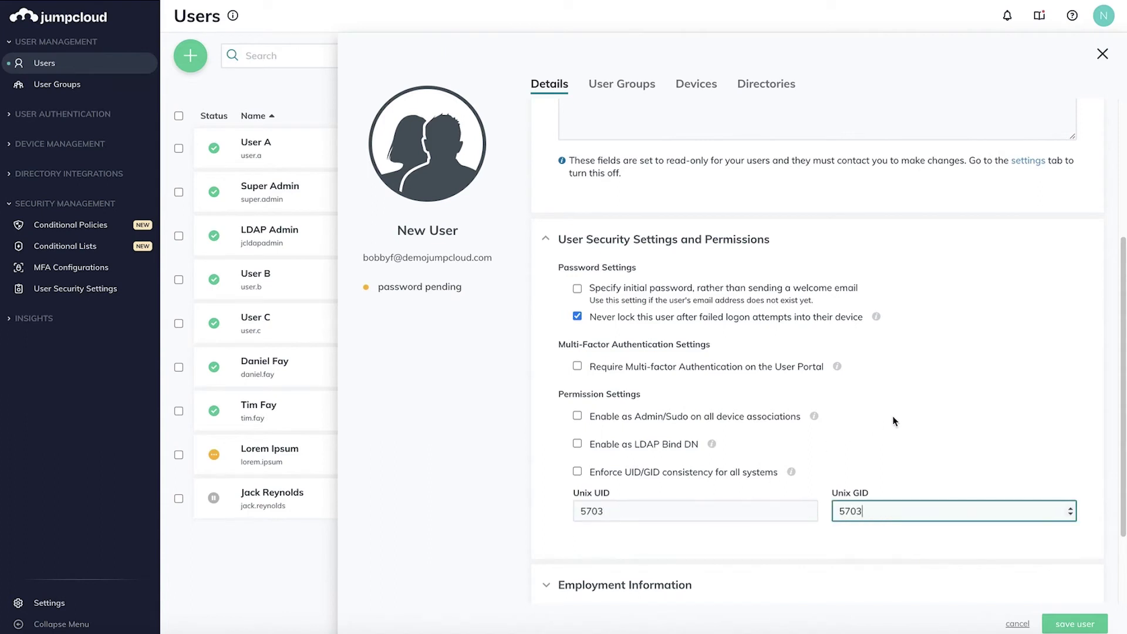
click(858, 379)
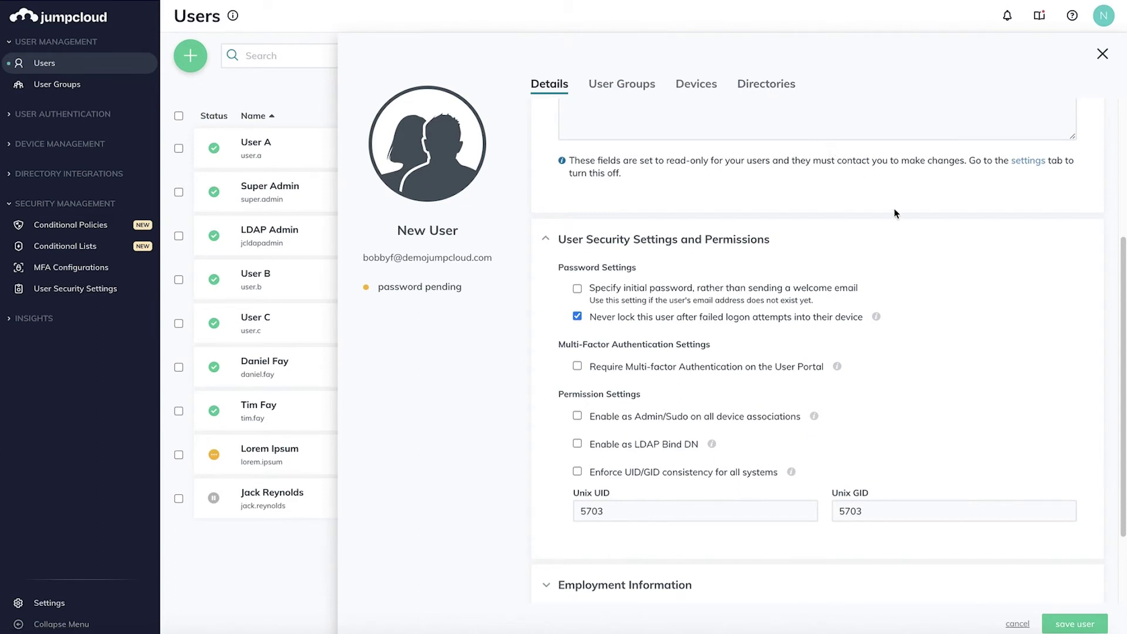
click(1074, 626)
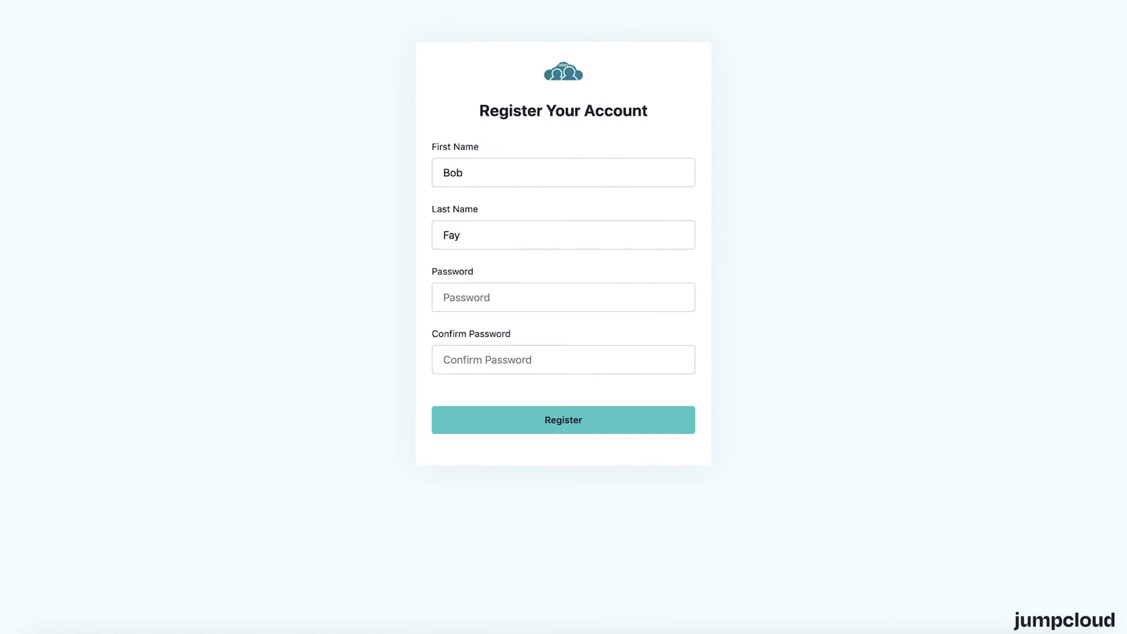
- Complete the user's first name, enter a password and confirmation, and submit registration
click(572, 270)
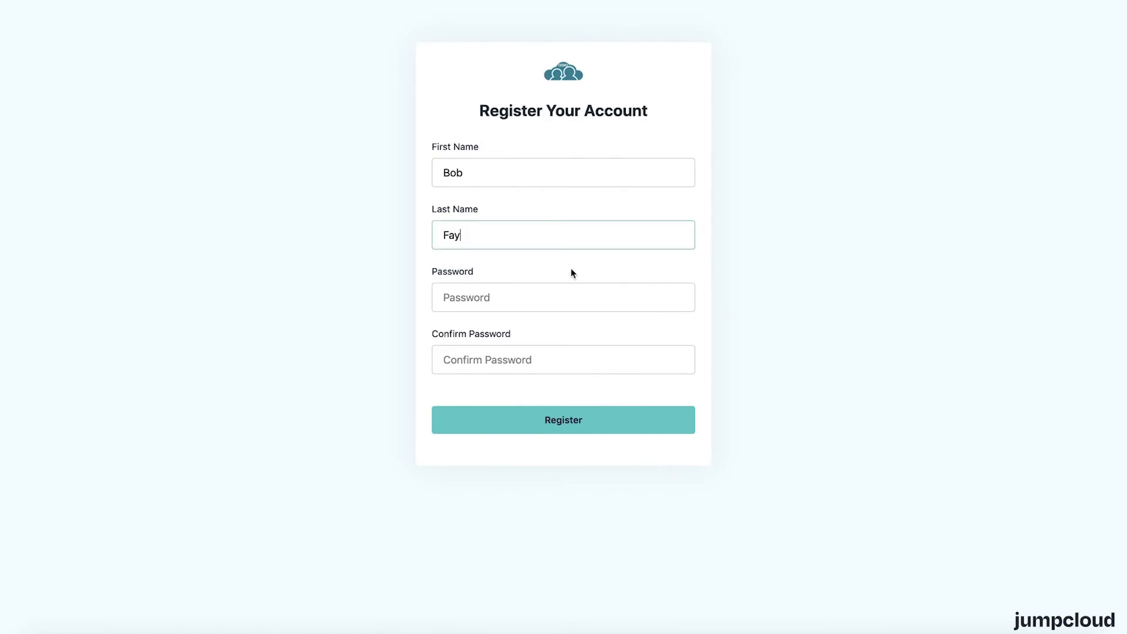
click(518, 174)
text(by)
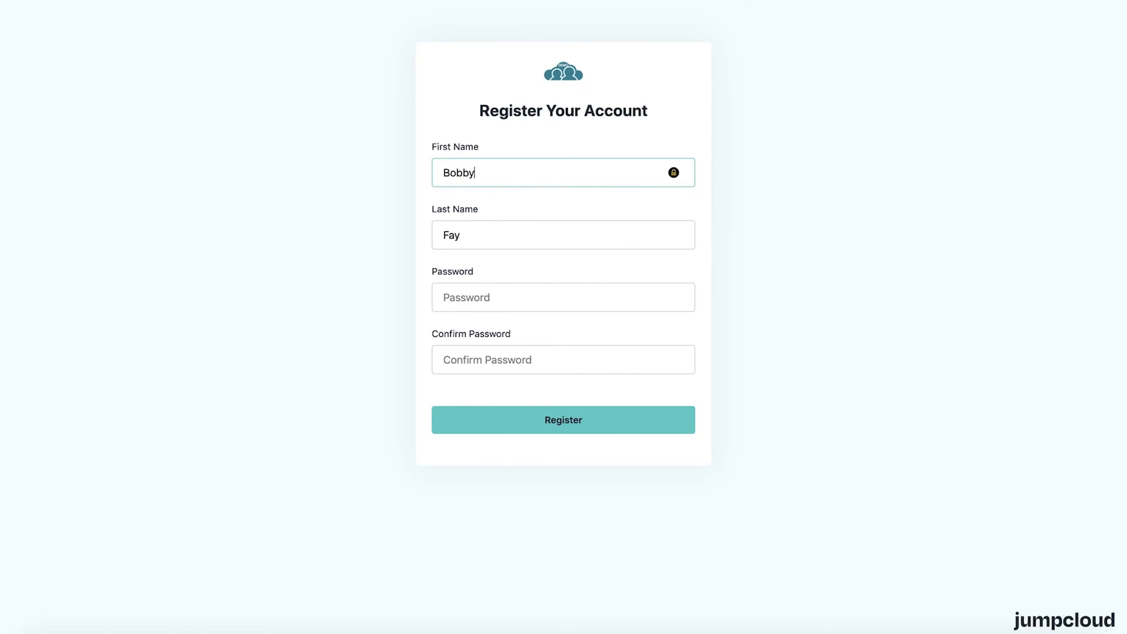
click(518, 298)
text(••••)
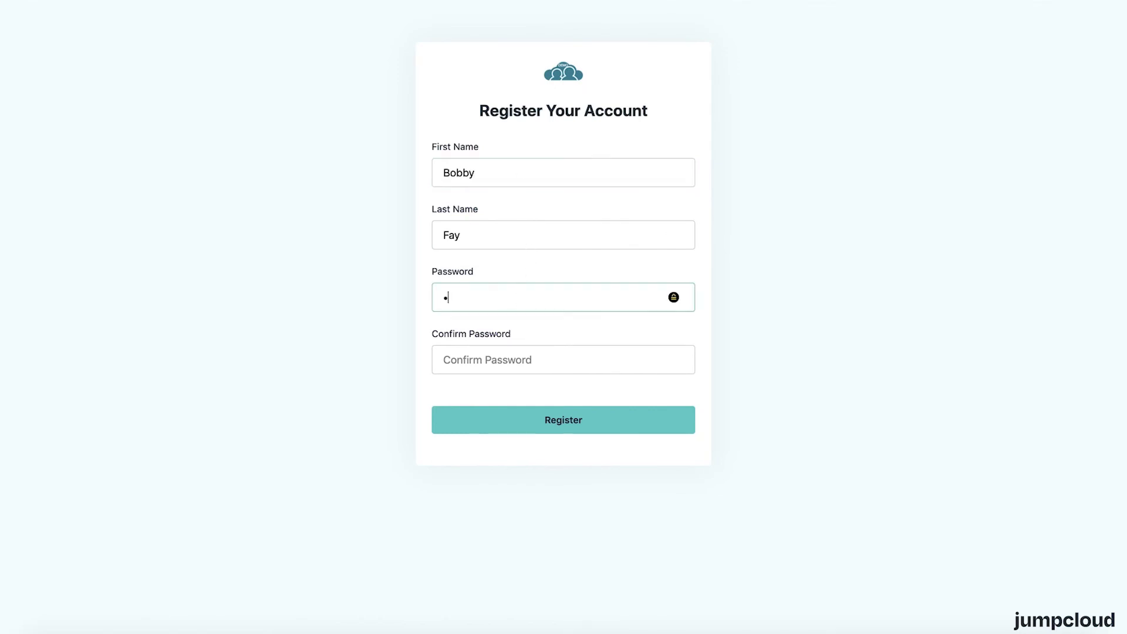
click(520, 360)
text(••••)
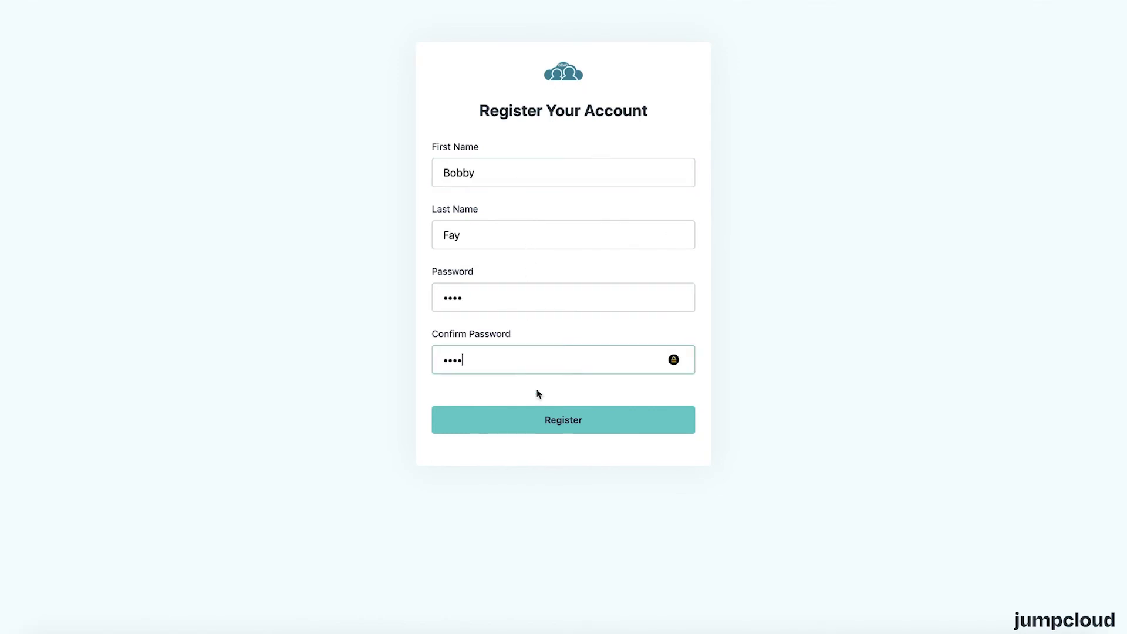
click(552, 421)
- Replace the too-short password with a 10+ character complex password and resubmit registration
click(456, 394)
key(ctrl+a)
text(••••••••••••)
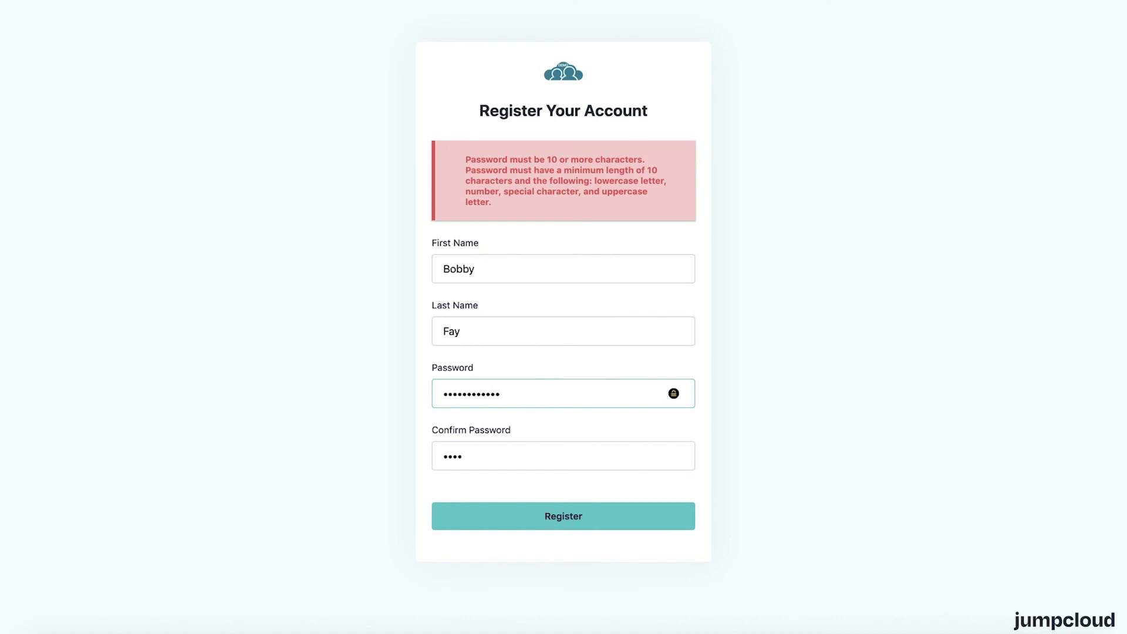
drag(473, 453, 428, 461)
text(••••••••••••)
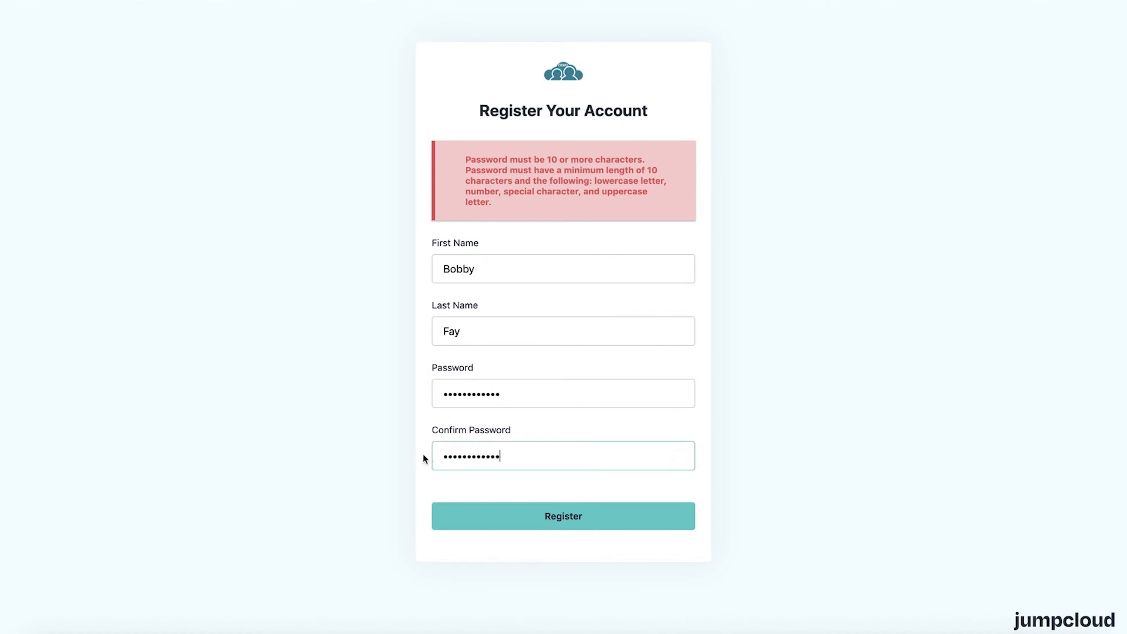
click(598, 524)
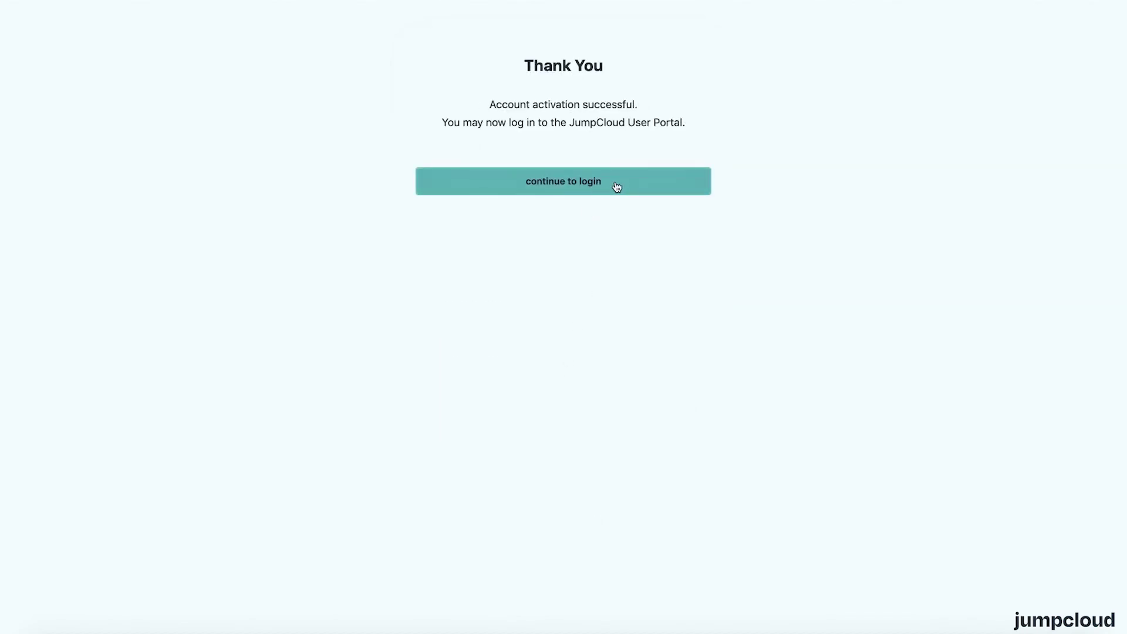
- Log into the User Portal with the new user's company e-mail and password
click(621, 186)
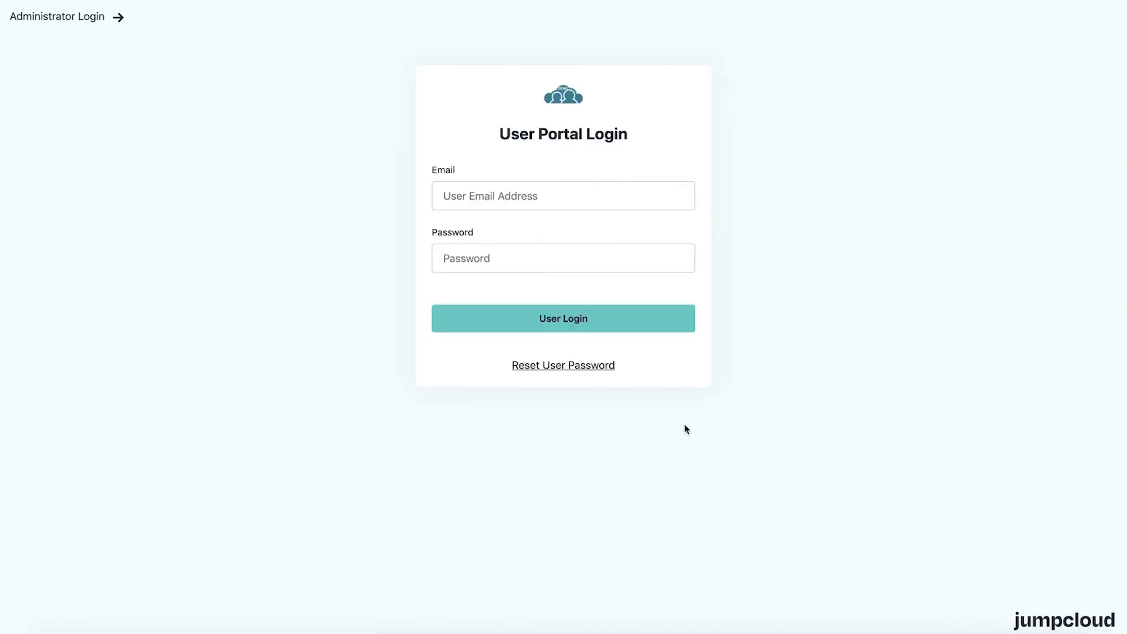
click(630, 197)
click(619, 257)
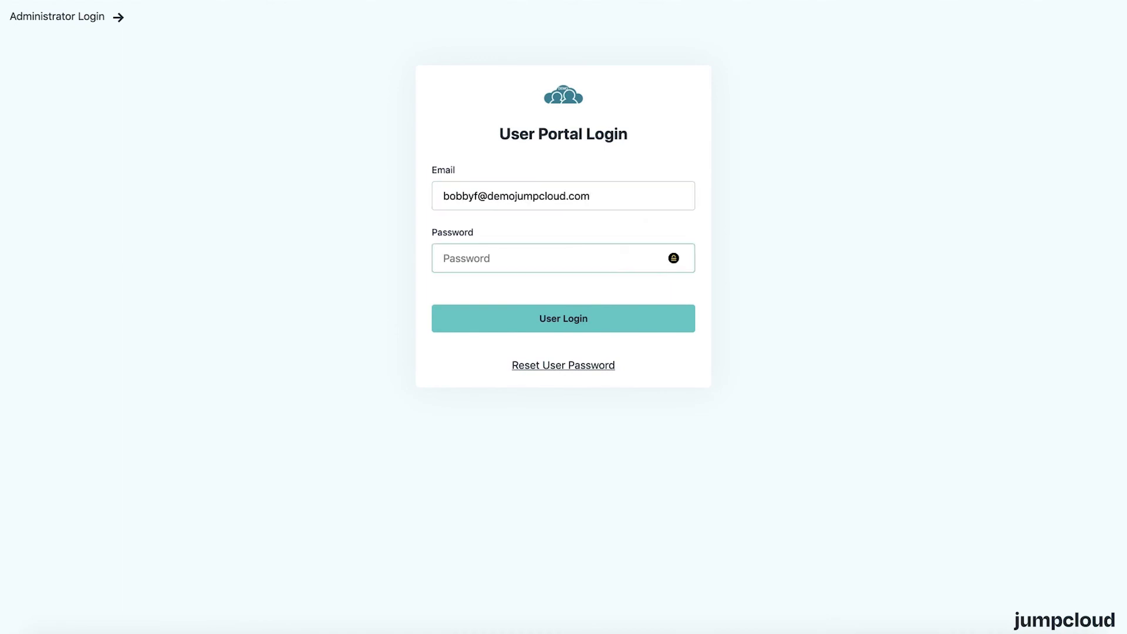
text(•••••••••••)
key(Return)
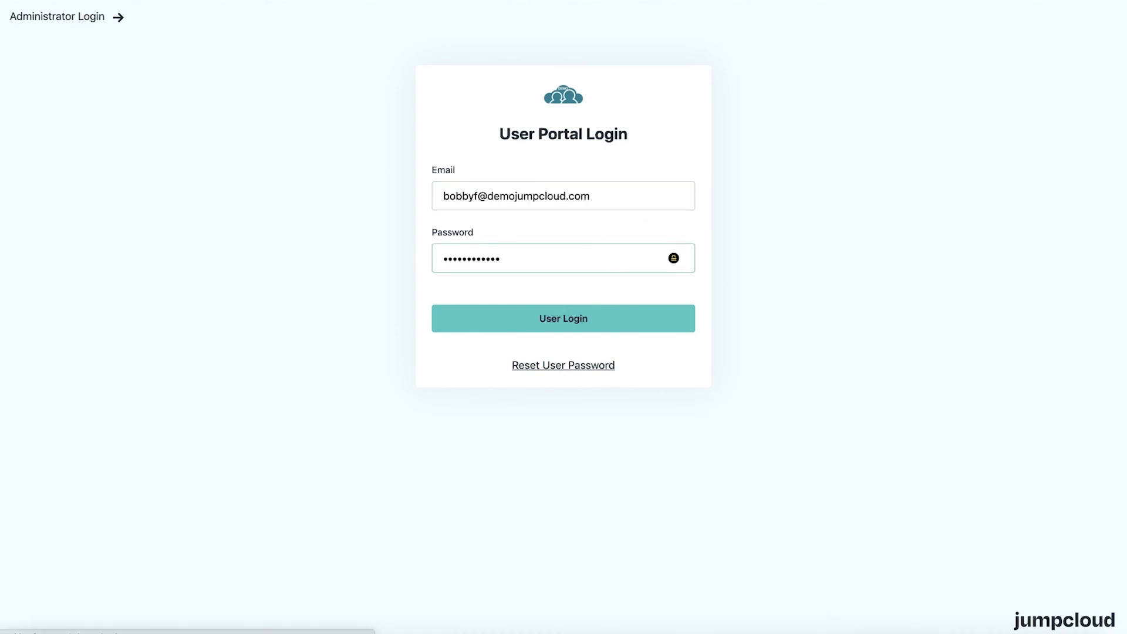